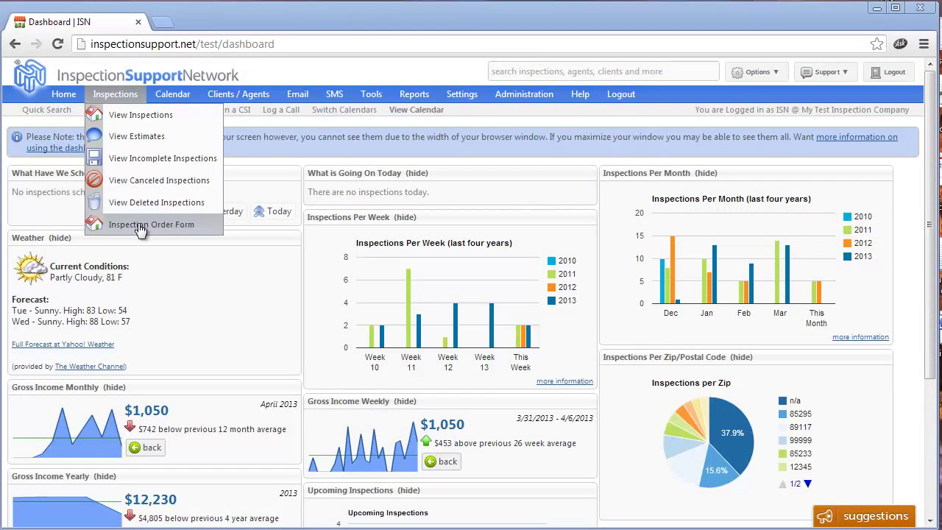
Step: Open a blank Inspection Order Form from the Inspections menu
left_click(140, 226)
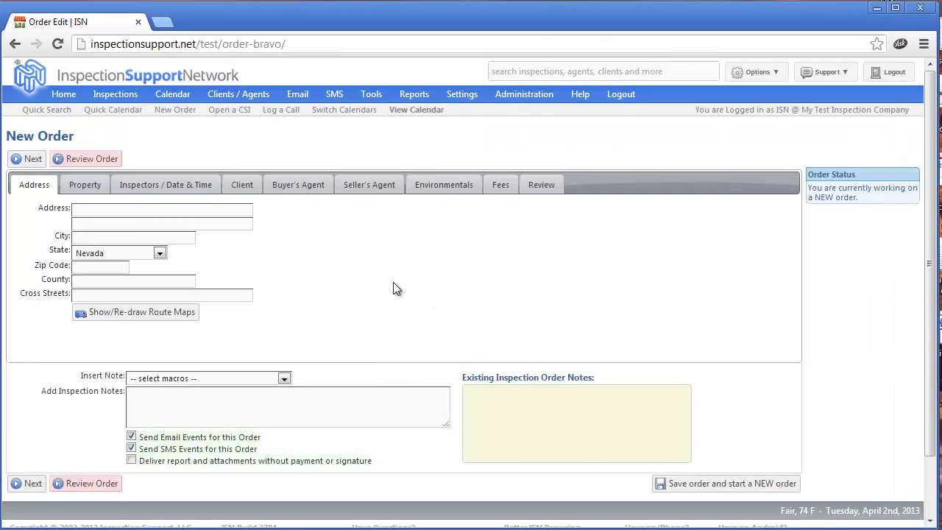
left_click(82, 211)
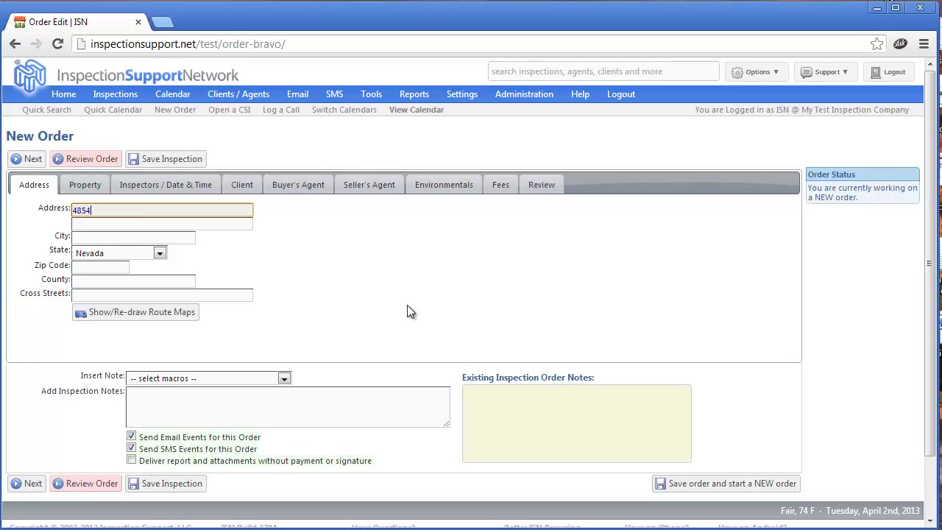
left_click(144, 239)
type("las vegas")
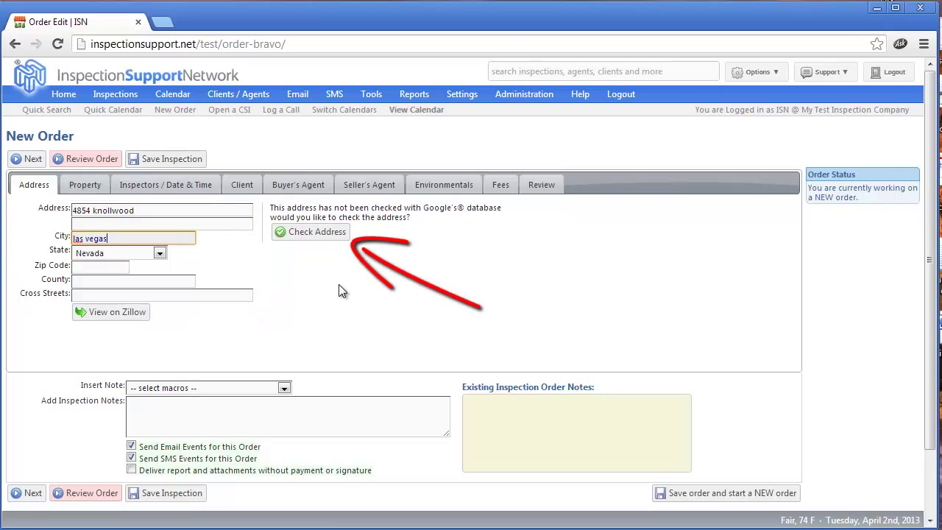
left_click(313, 236)
scroll(727, 296, "down", 1)
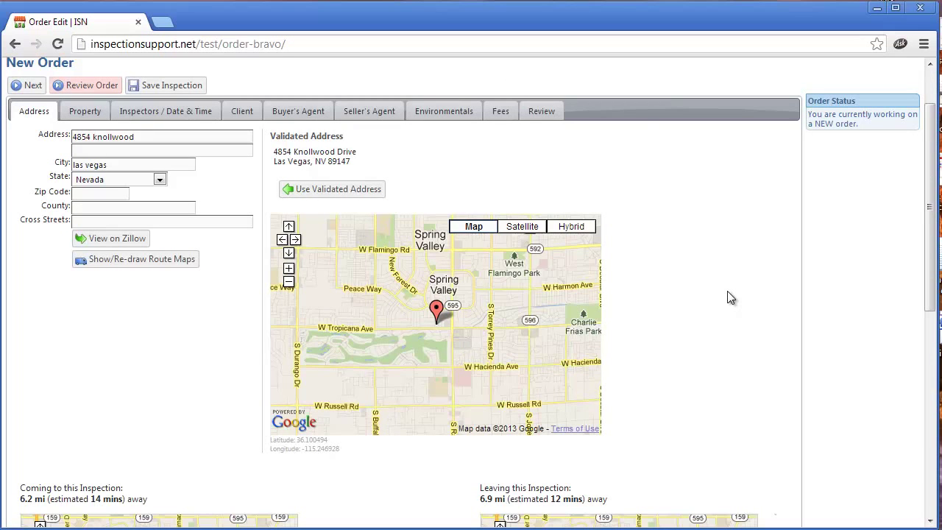
left_click(339, 194)
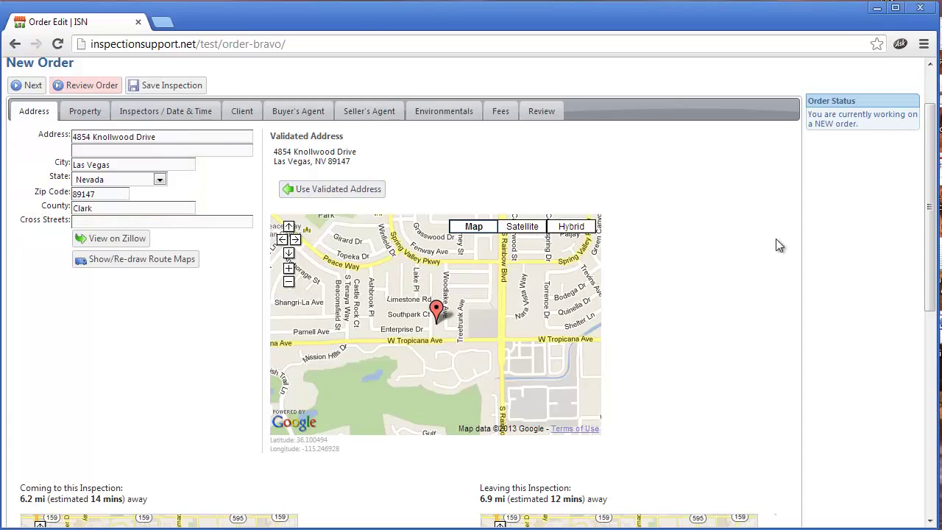
left_click_drag(930, 204, 913, 337)
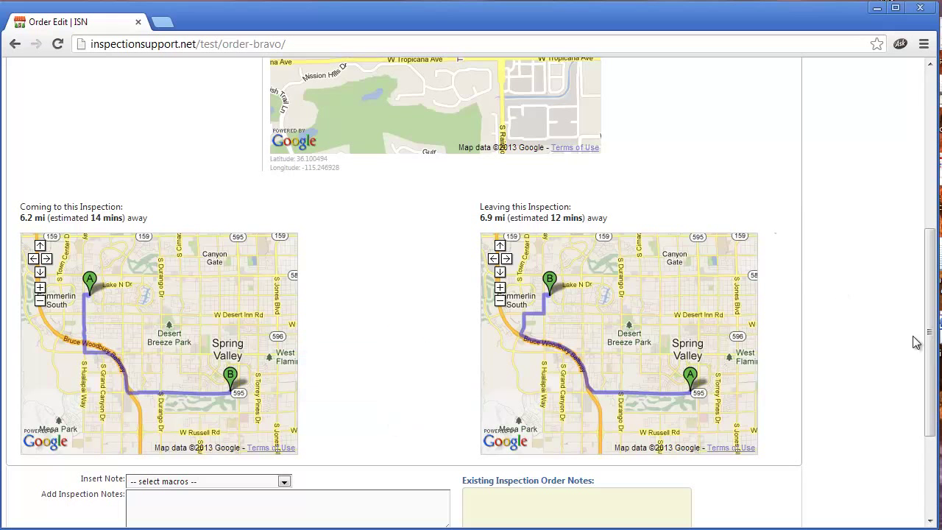
left_click_drag(931, 340, 925, 200)
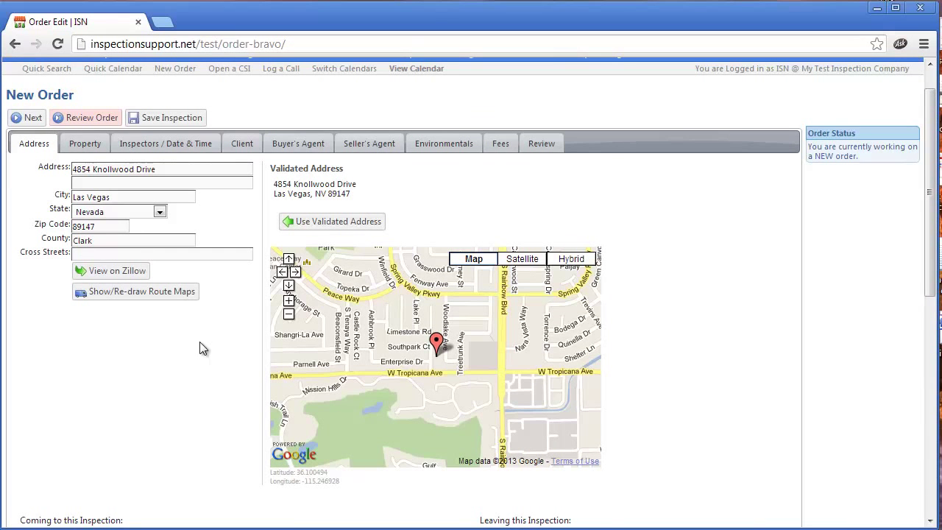
Step: Save the order, keep Property Inspection, and enter year built 1960 and 3200 square feet
left_click(94, 147)
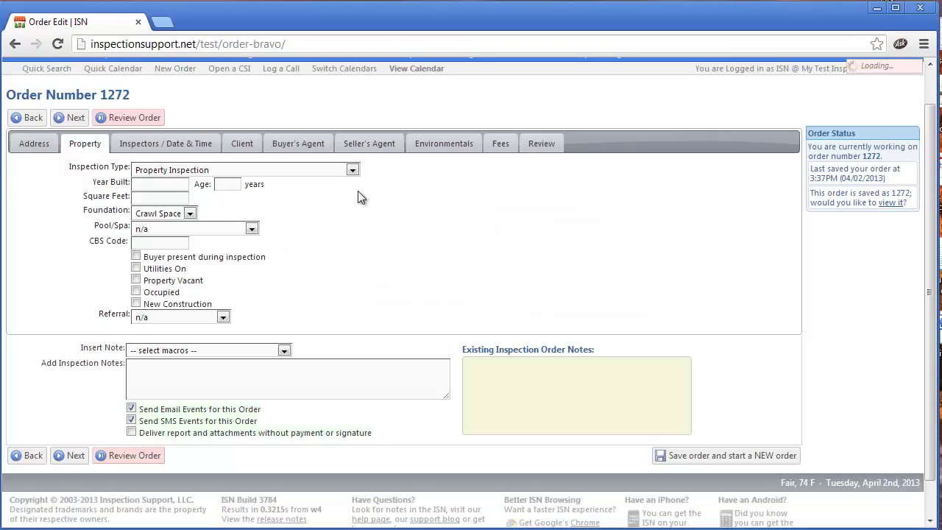
left_click(353, 170)
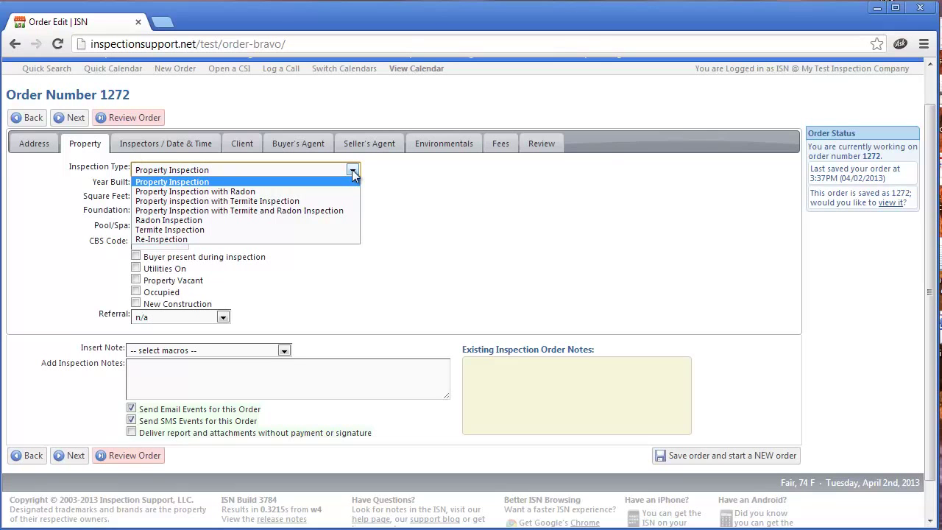
left_click(418, 184)
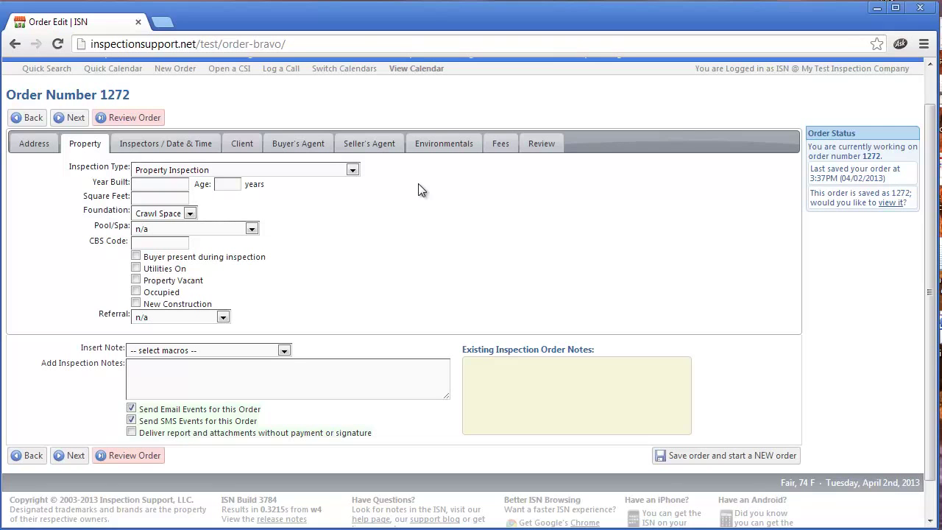
left_click(156, 186)
type("196")
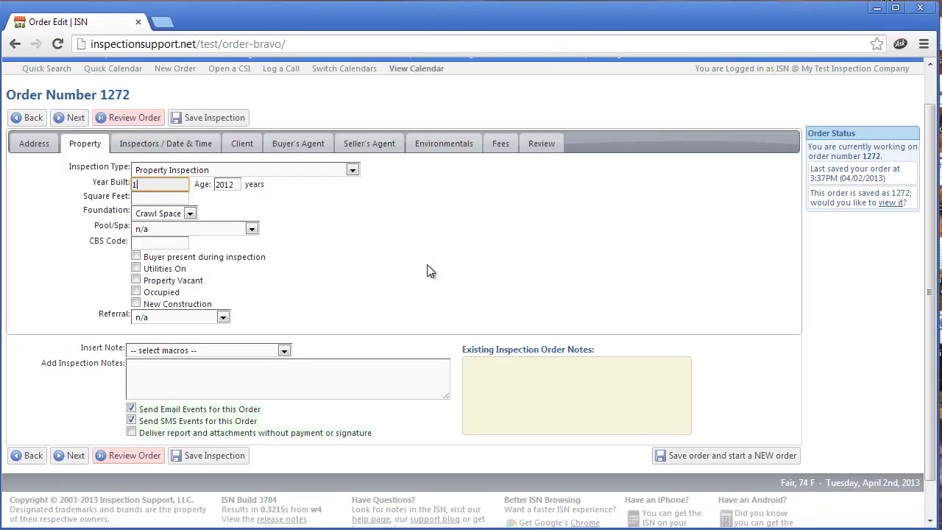
type("0")
left_click(173, 199)
type("3200")
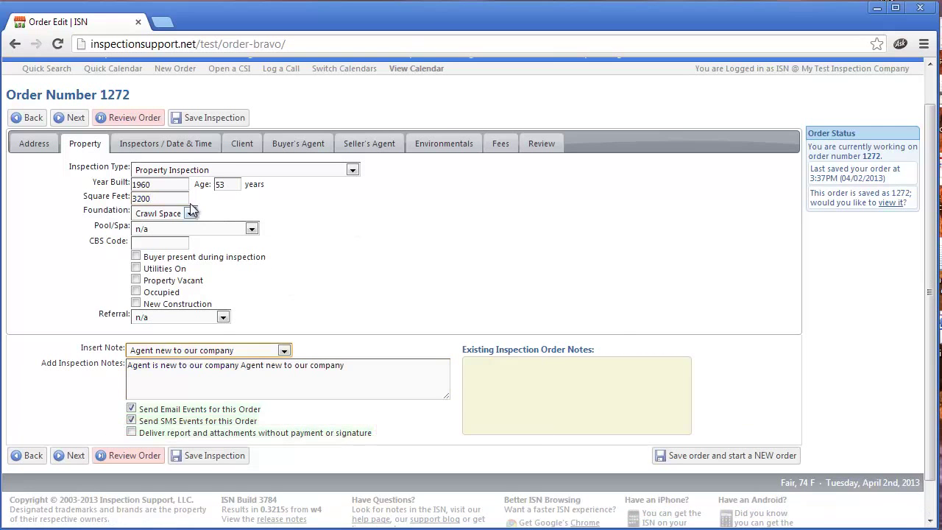
Step: Keep the existing primary inspector and choose a second inspector as Additional Inspector
left_click(167, 145)
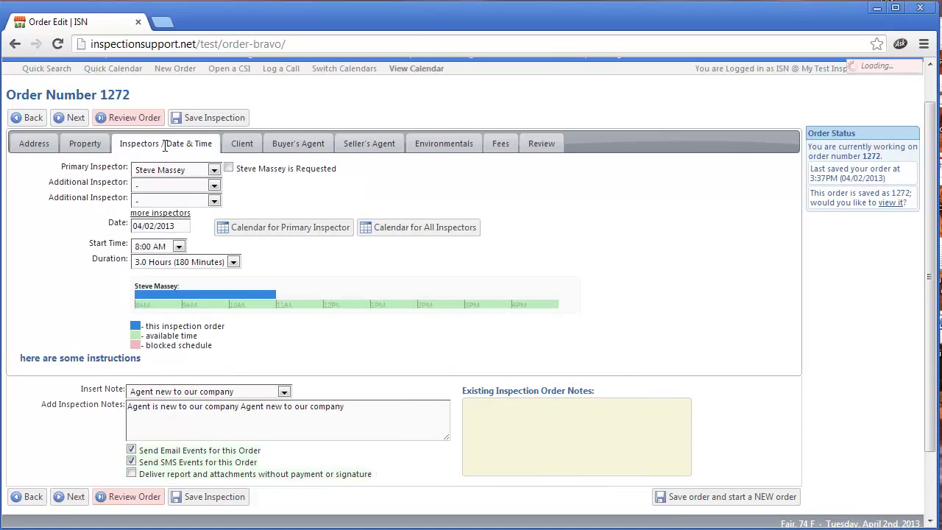
left_click(214, 172)
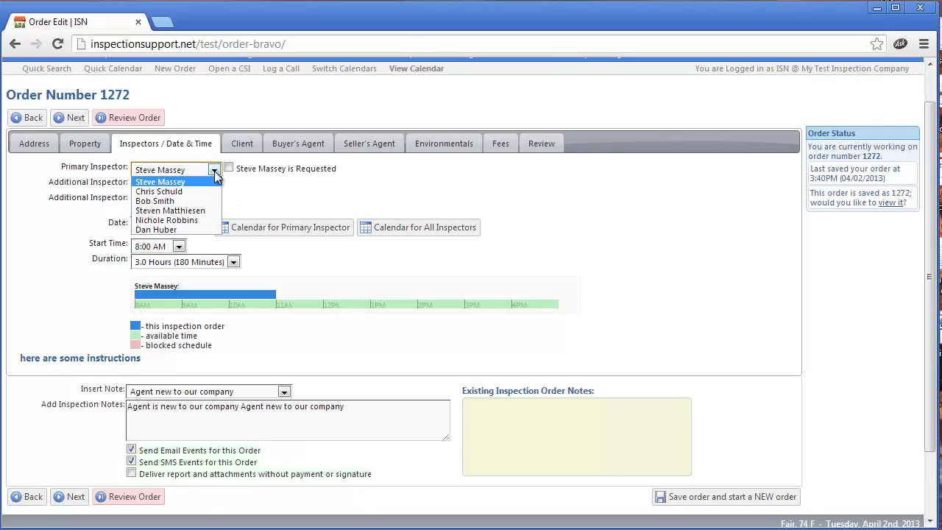
left_click(254, 189)
scroll(263, 237, "up", 1)
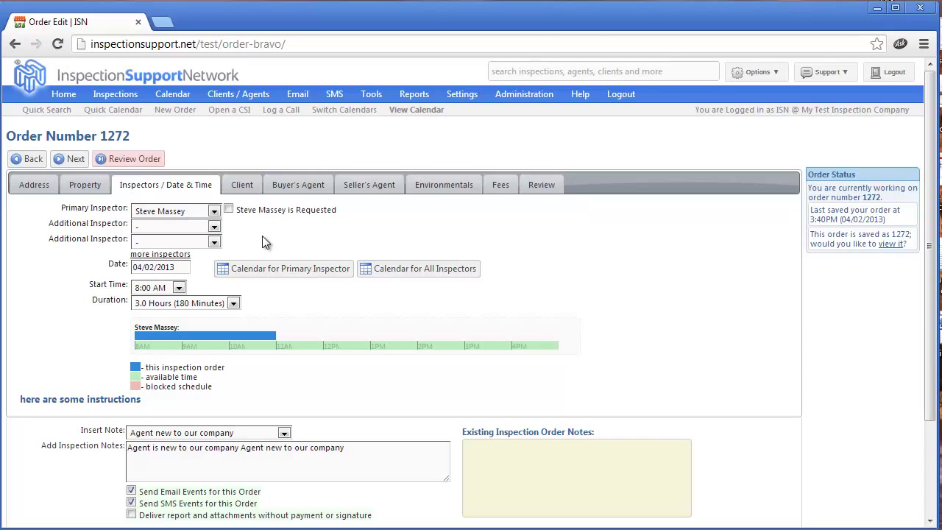
left_click(213, 228)
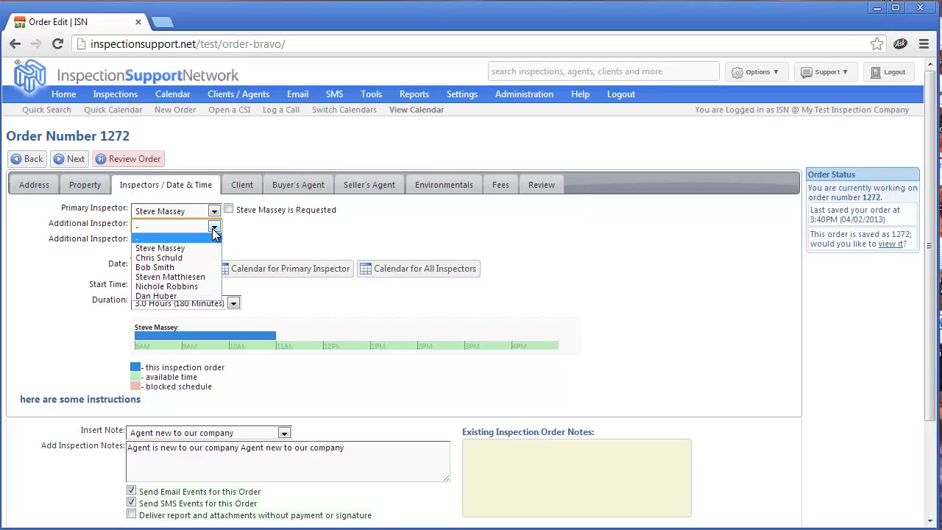
left_click(158, 258)
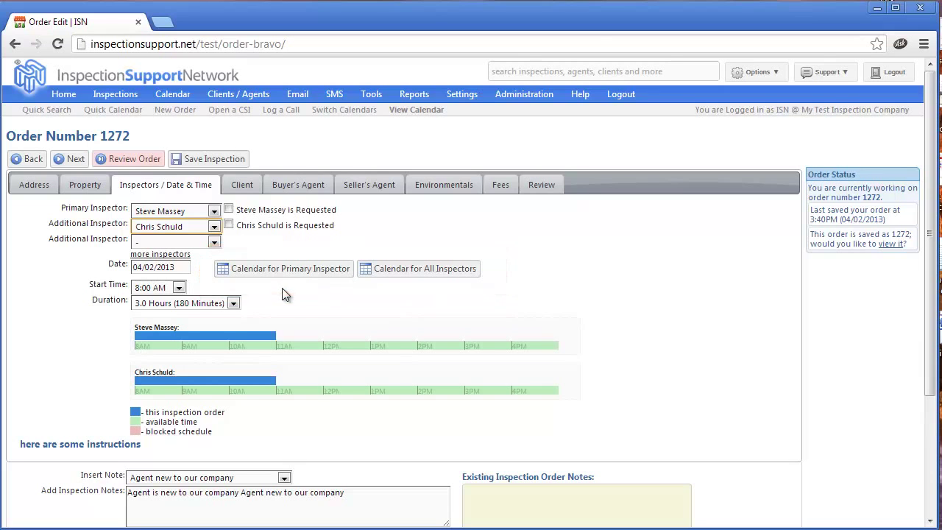
Step: After checking the primary inspector's calendar, set the date to April 5, 2013 and start time 10:00 AM
left_click(280, 276)
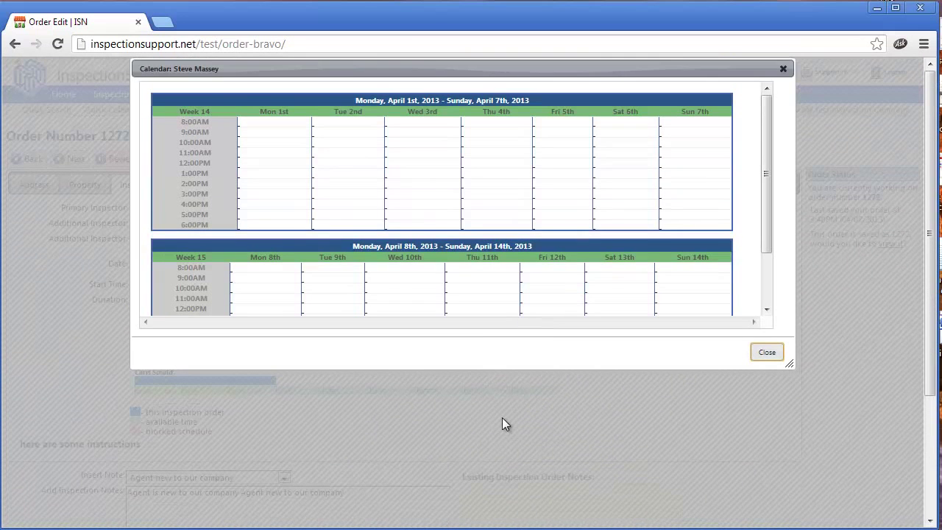
left_click(766, 352)
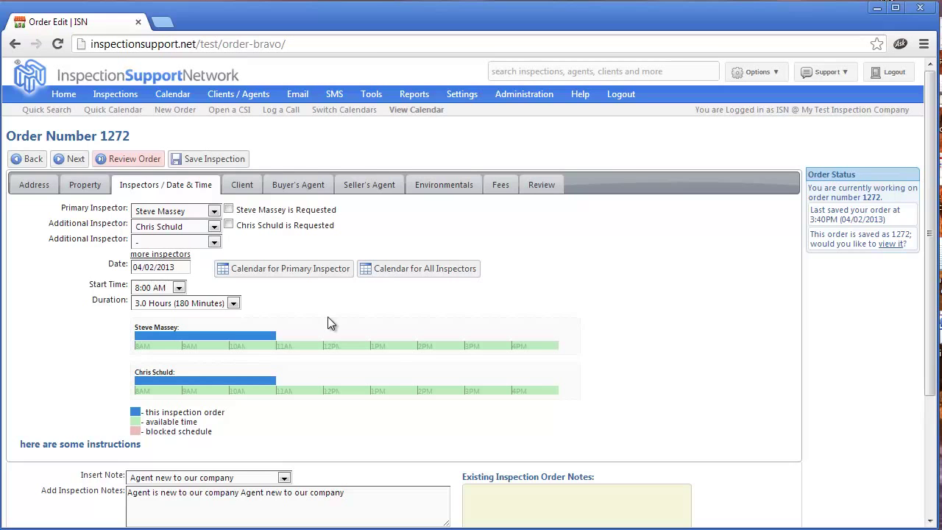
left_click(154, 268)
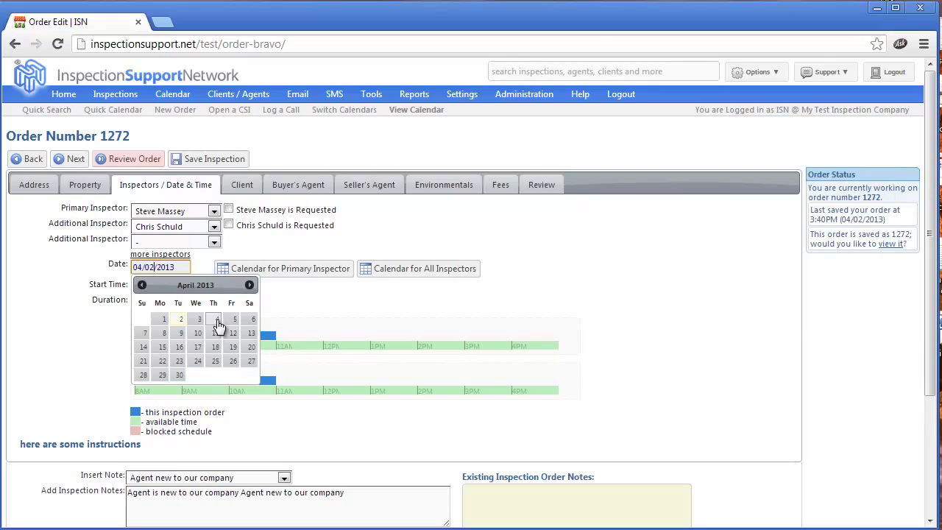
left_click(234, 320)
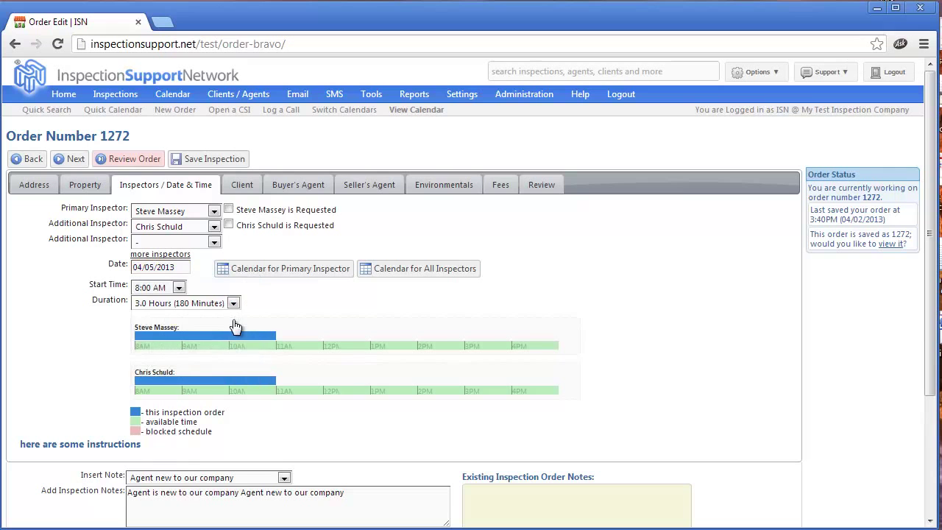
left_click(179, 288)
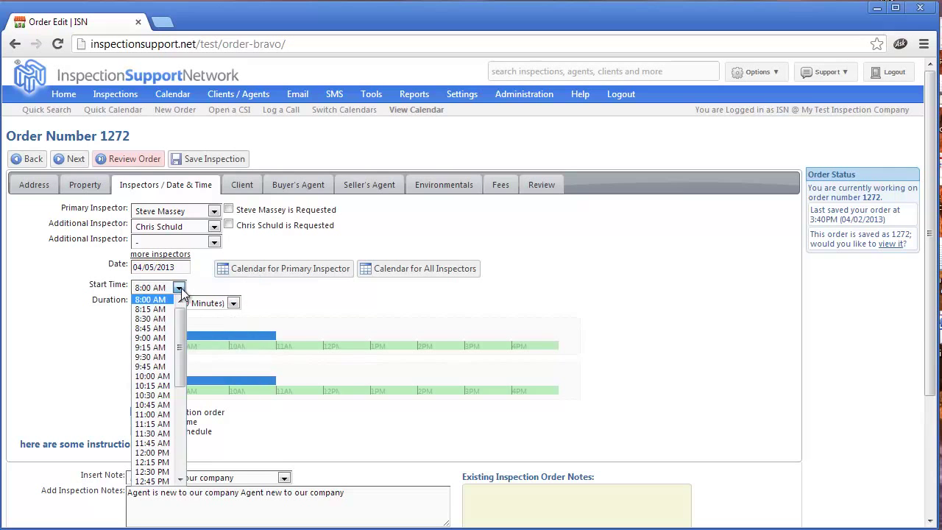
left_click(159, 376)
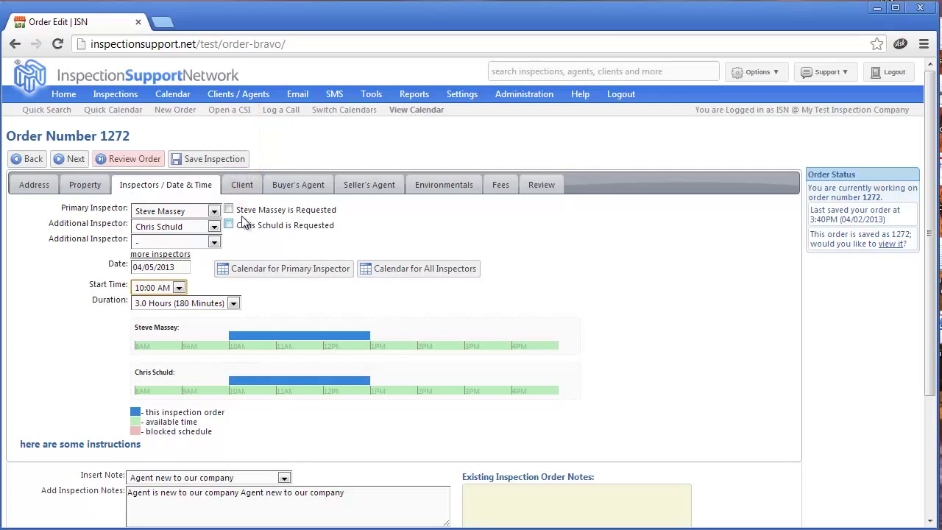
left_click(243, 185)
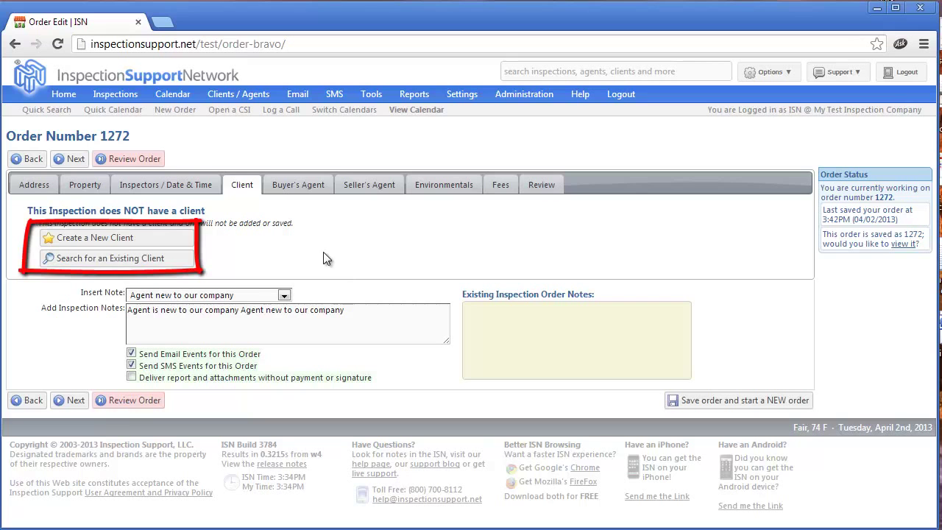
Step: Create a new client record with the client's name, e-mail and cell phone, and Send SMS Events ticked
left_click(102, 238)
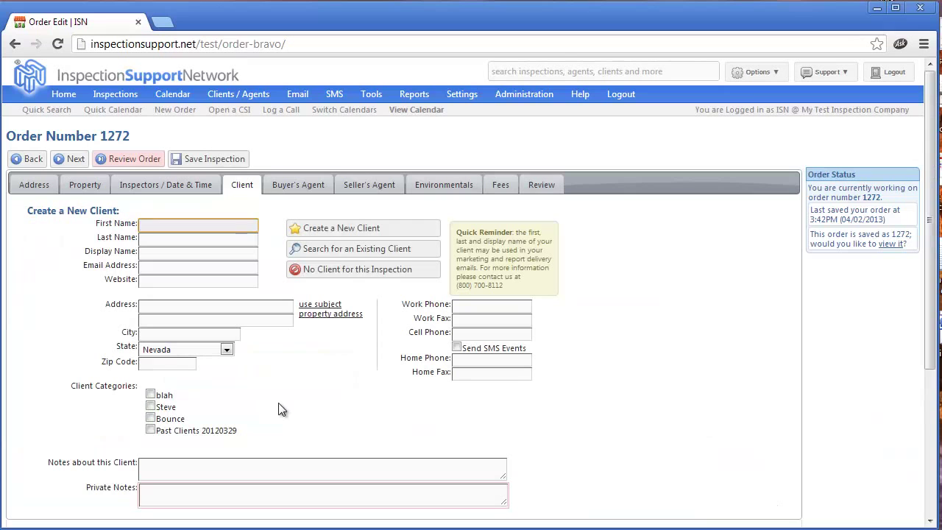
left_click(186, 240)
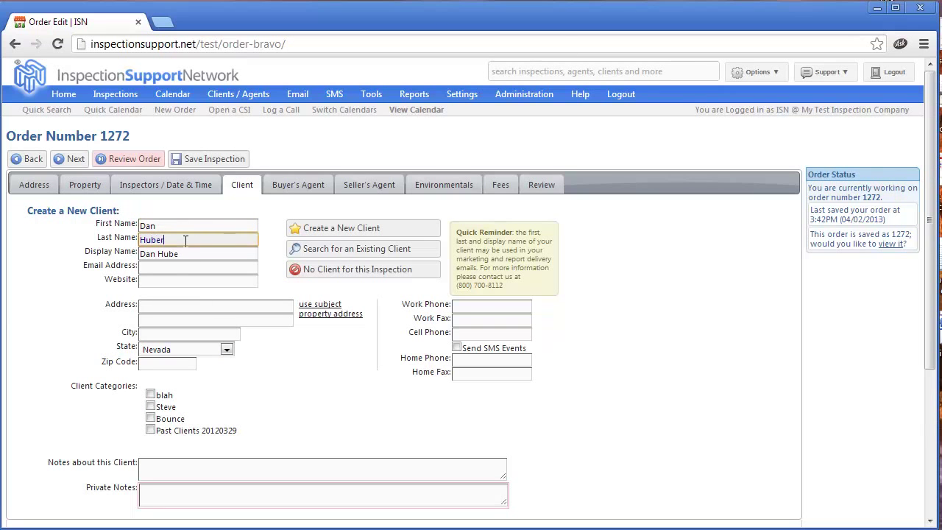
left_click(176, 267)
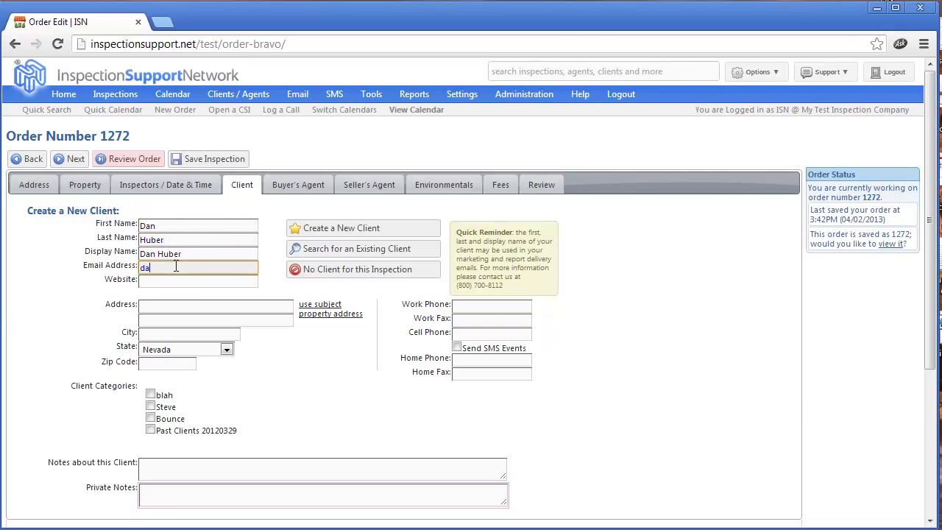
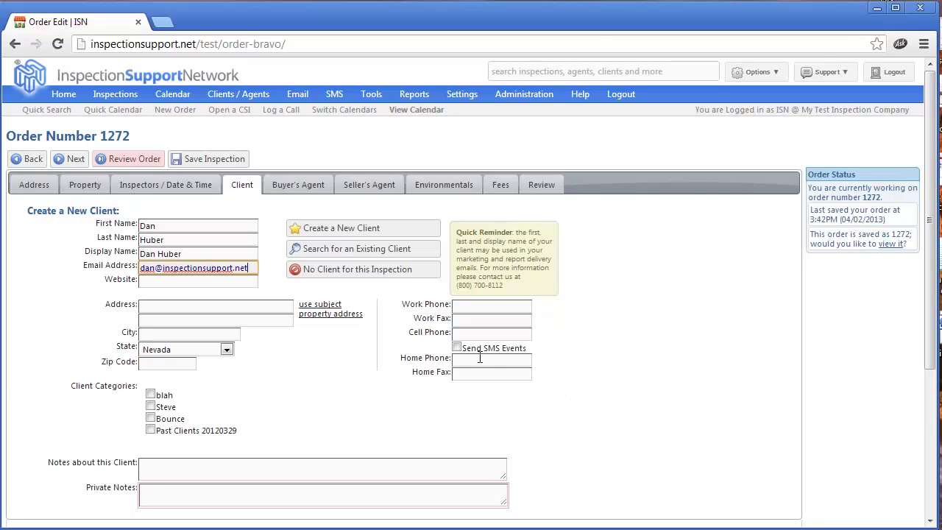
left_click(463, 336)
type("1")
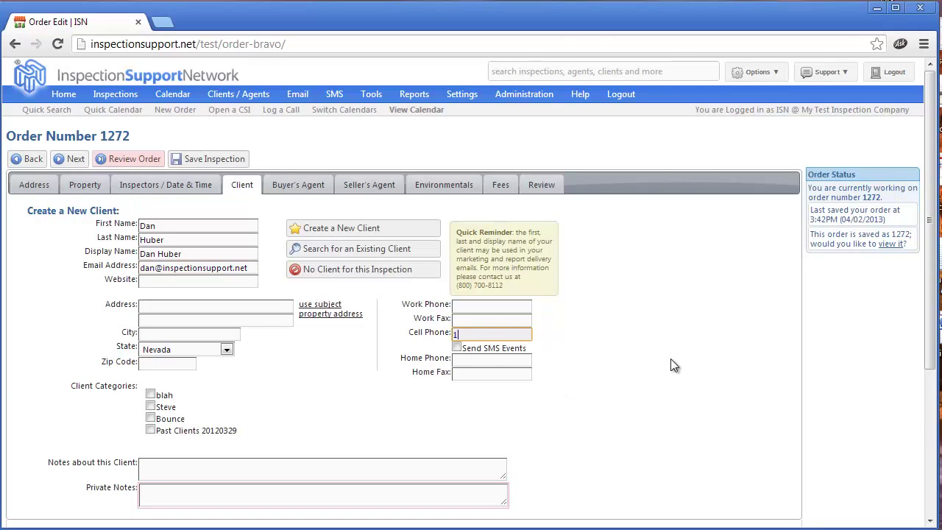
type("11-111-1111")
left_click(457, 348)
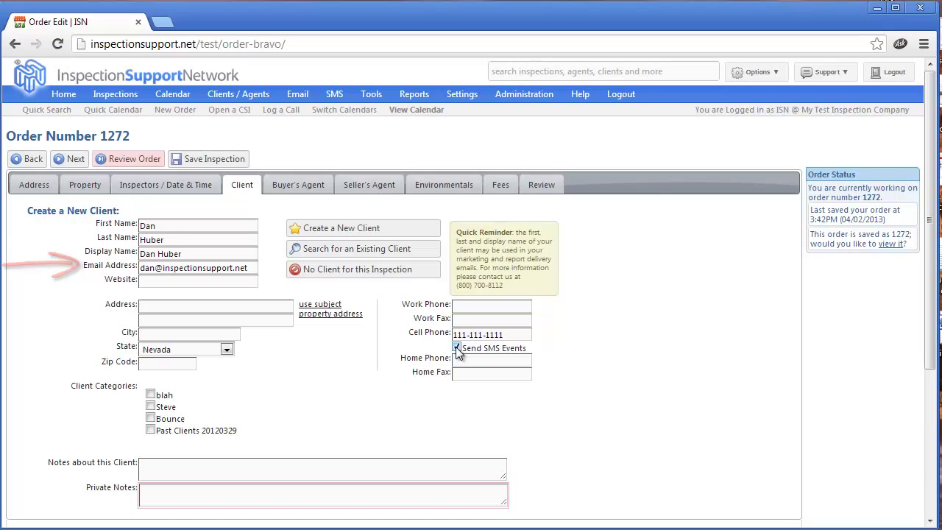
Step: Search for the buyer's agent by name and select her All Country Realty entry
left_click(310, 185)
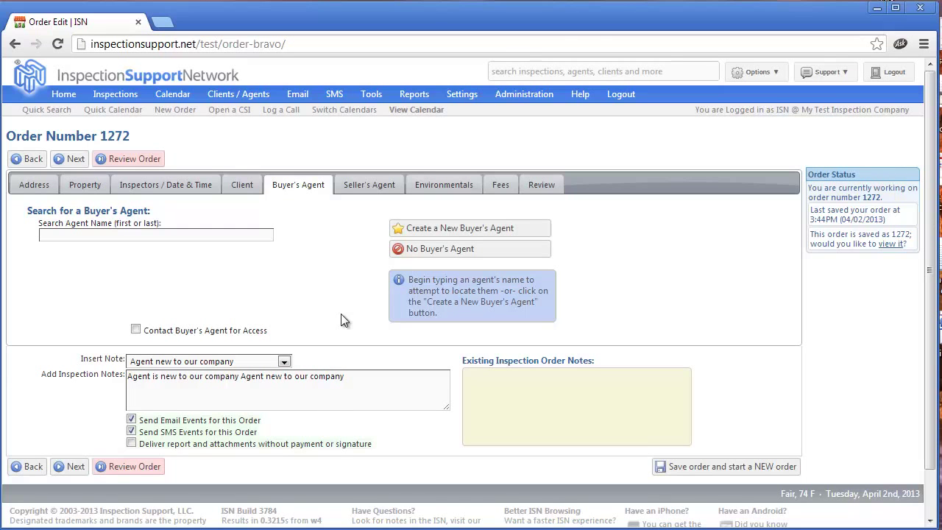
left_click(52, 236)
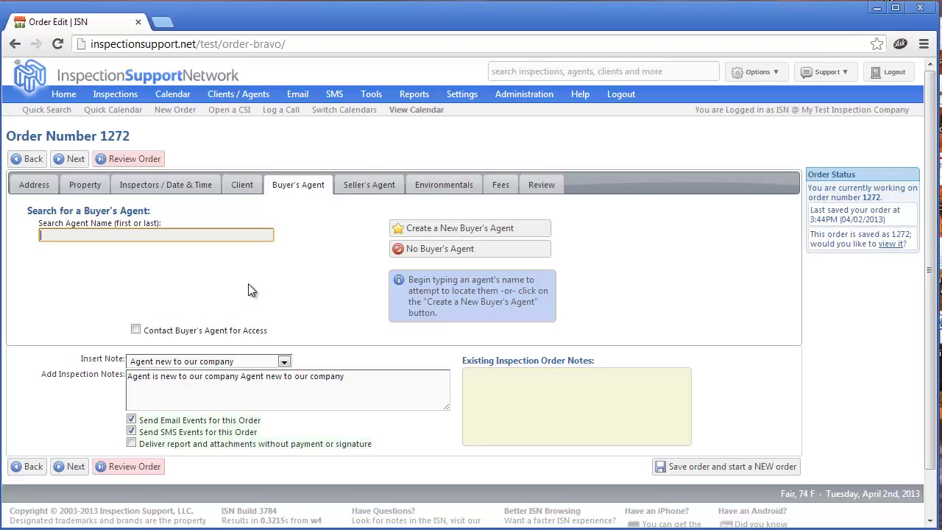
type("Dan")
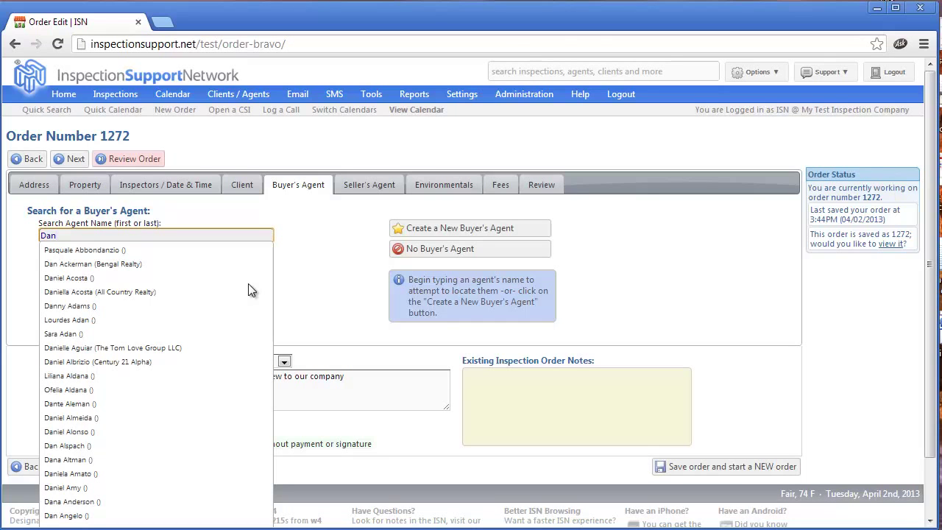
left_click(111, 294)
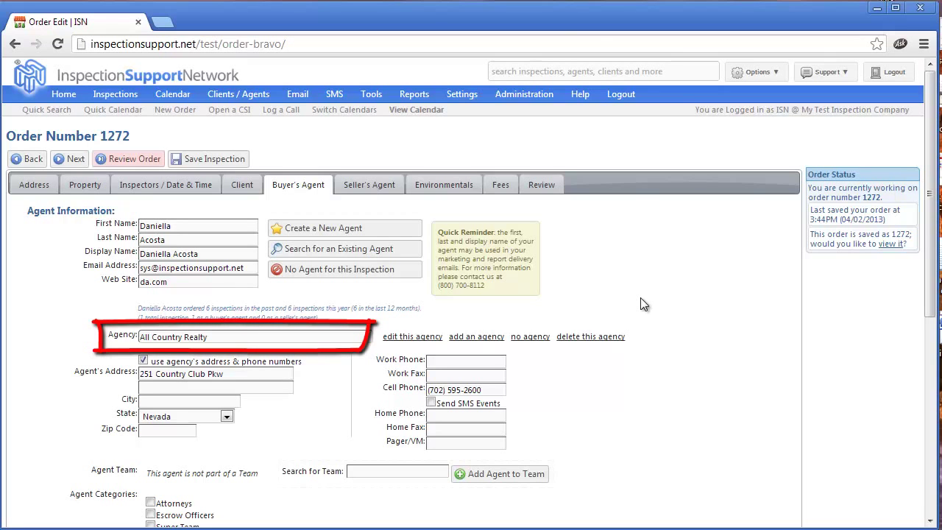
Step: Change the agent's agency to Century 21 Aadvantage -Horizon
left_click(141, 336)
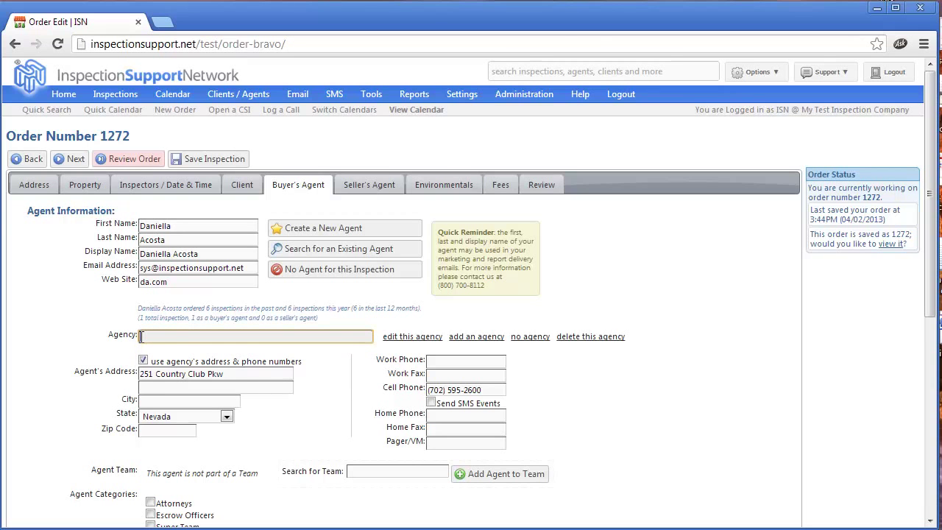
type("Cen")
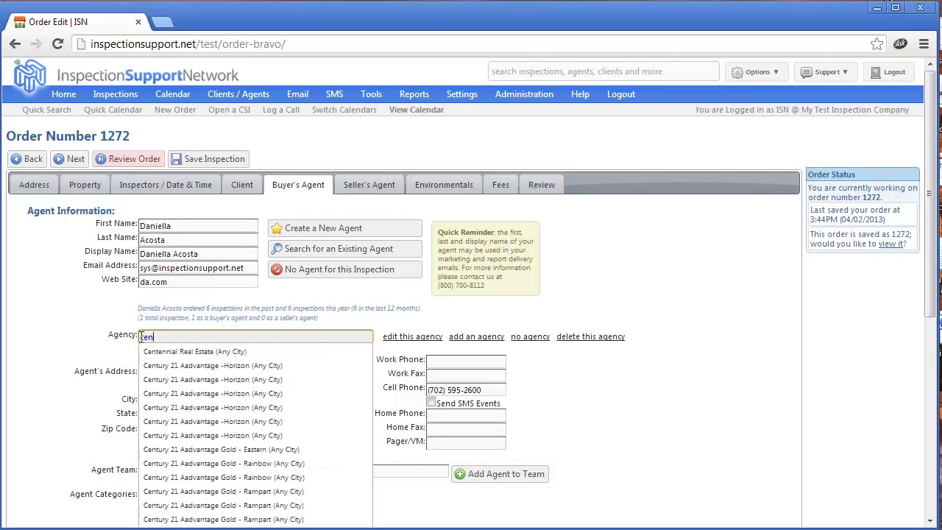
left_click(194, 397)
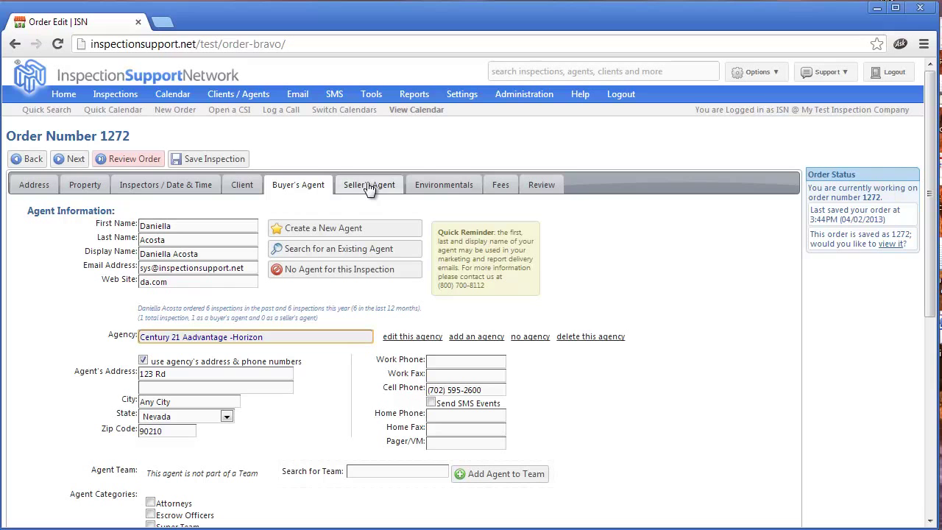
left_click(442, 189)
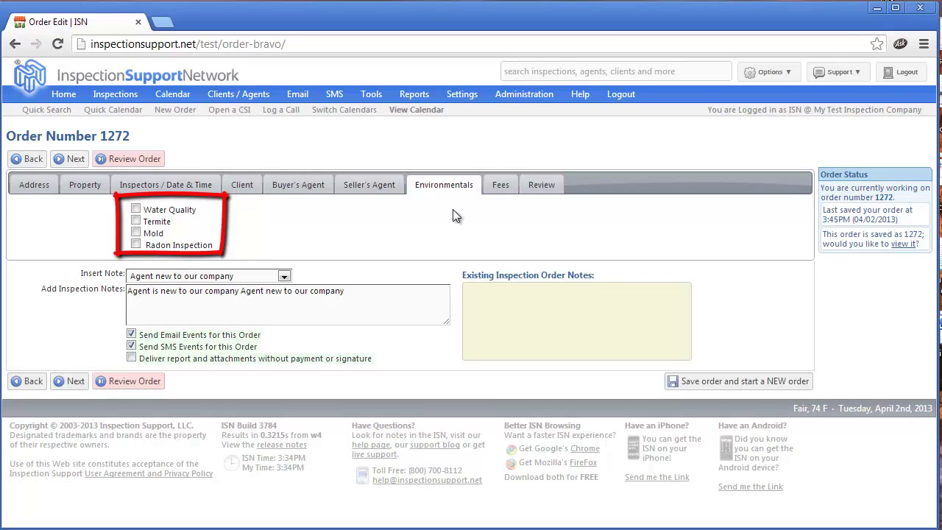
Step: Tick Termite among the order's environmental add-ons
left_click(136, 222)
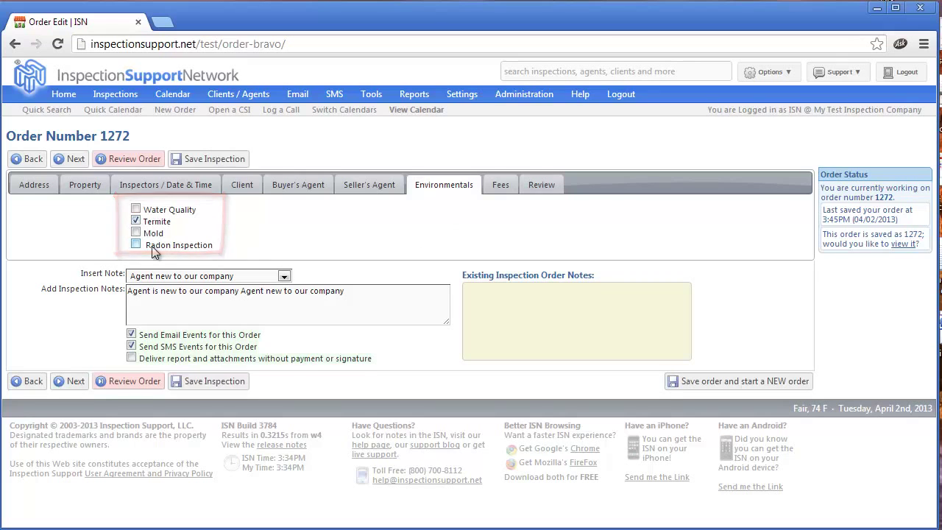
left_click(500, 185)
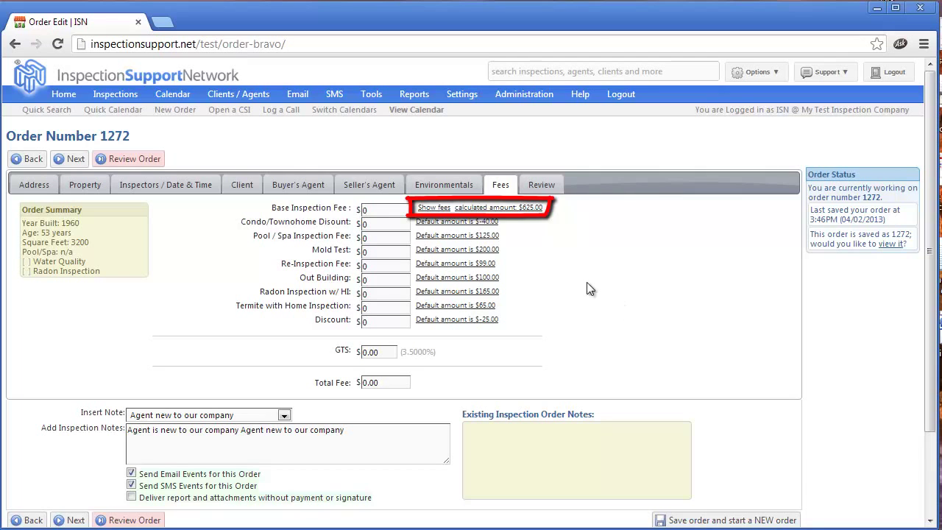
Step: Fill the base fee with the calculated $625.00 and the termite fee with the $65.00 default
left_click(433, 208)
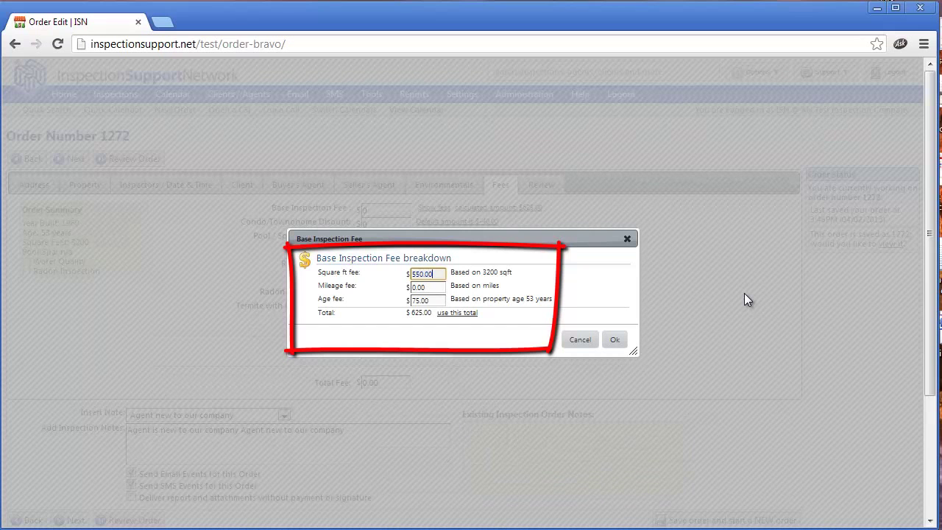
left_click(578, 341)
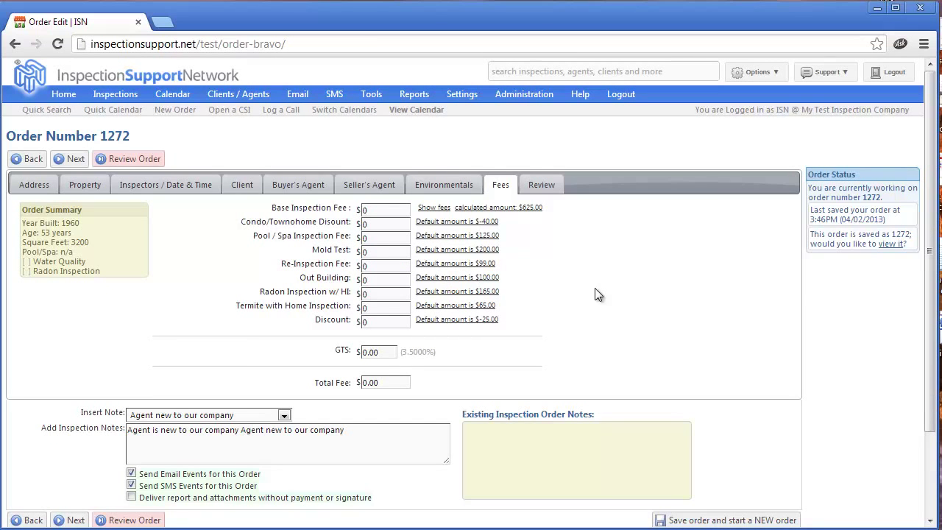
left_click(513, 210)
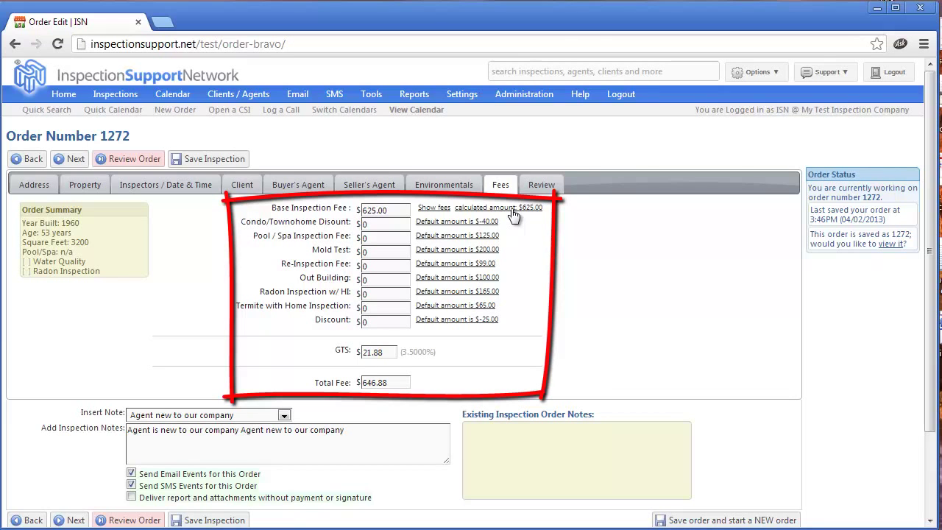
left_click(463, 306)
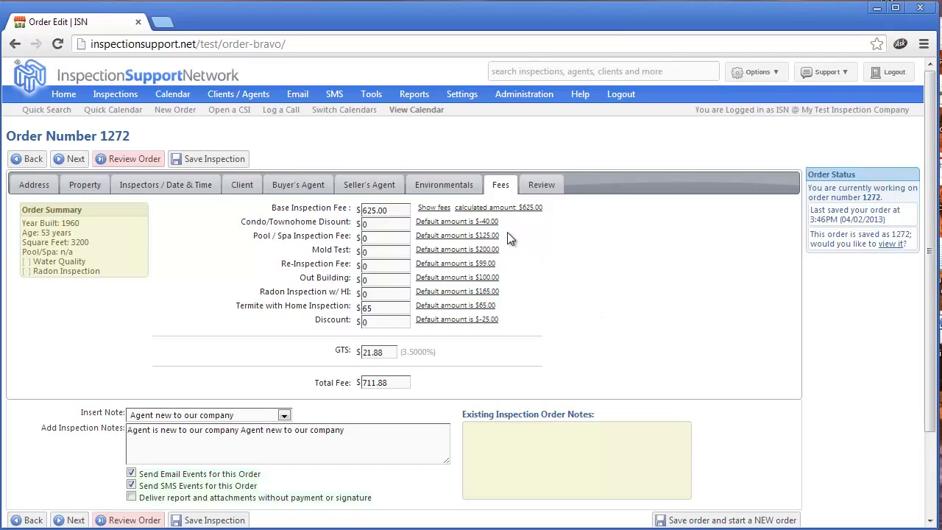
left_click(437, 185)
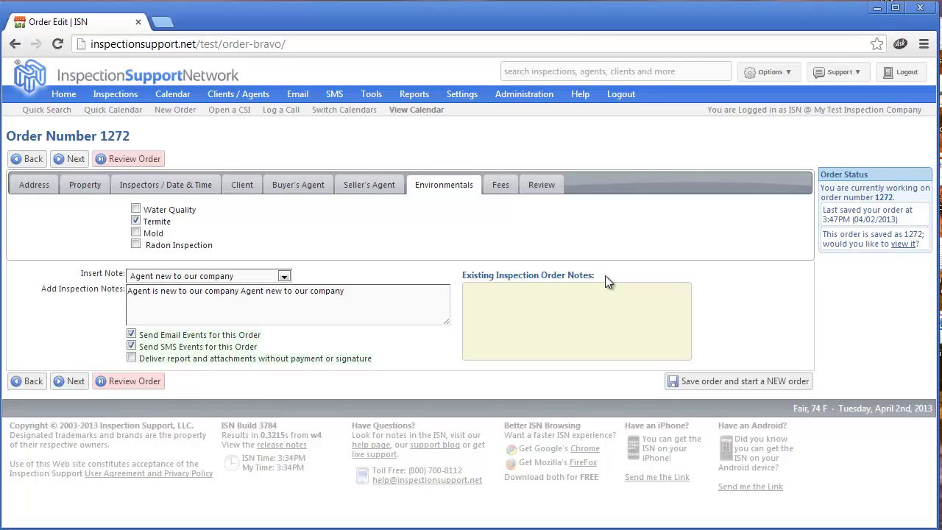
Step: Show the Mar 31 – Apr 6 2013 week with incomplete order 1272 on Fri 4/5, 10:00–1:00
left_click(414, 114)
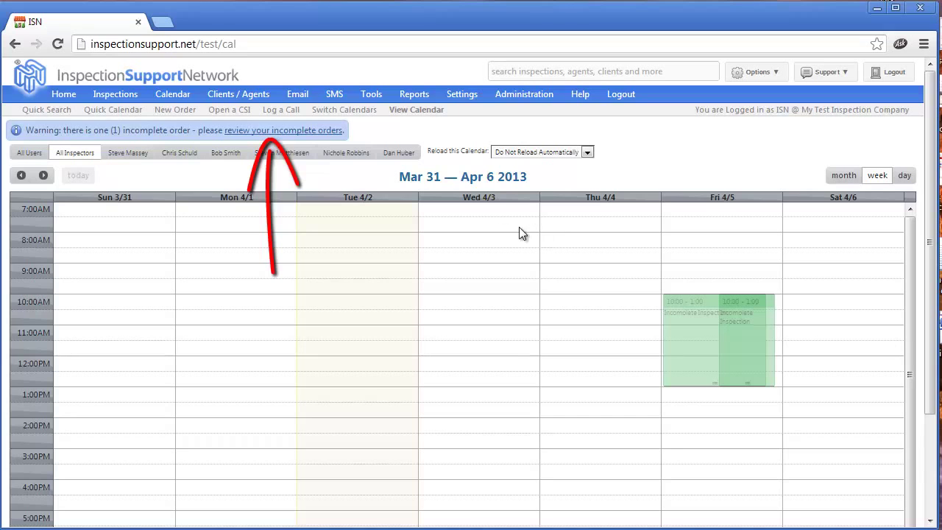
left_click(270, 131)
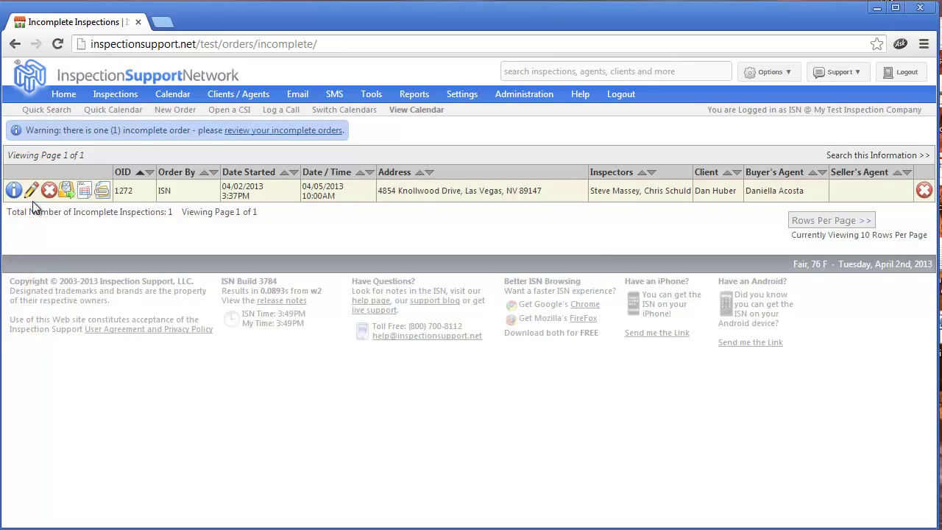
left_click(416, 110)
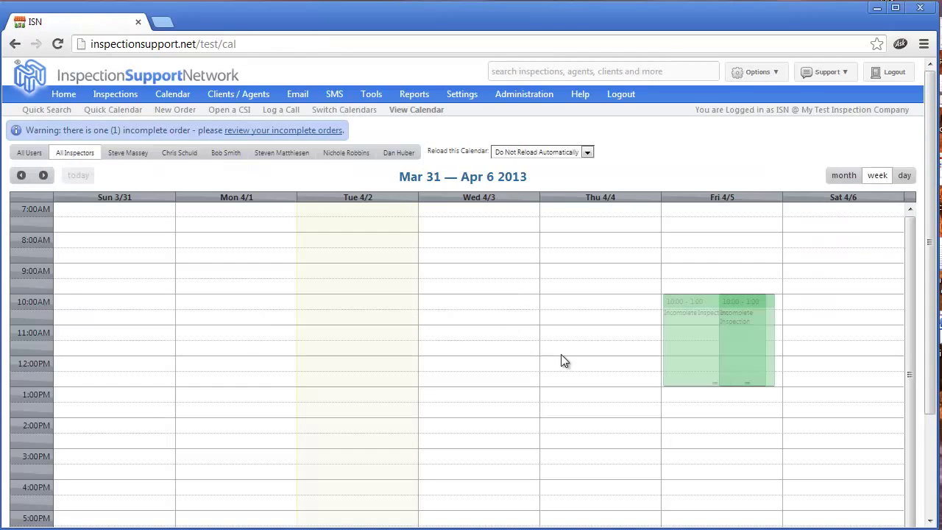
Step: Reopen order 1272 for editing from its Friday 4/5 appointment's order options
left_click(704, 351)
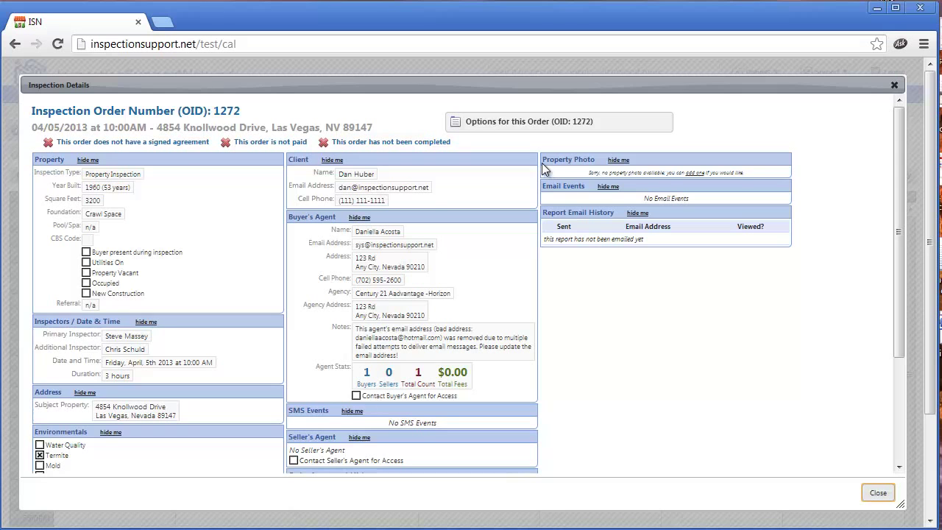
left_click(523, 125)
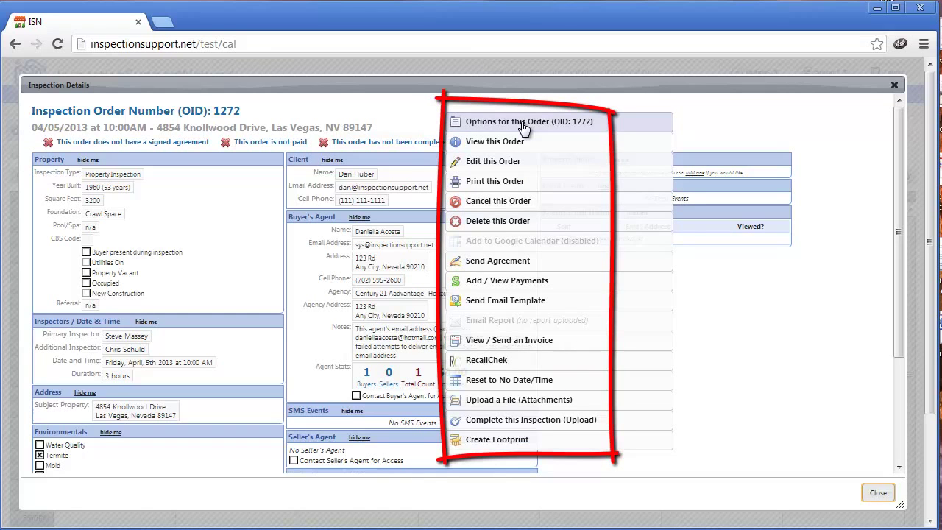
left_click(492, 167)
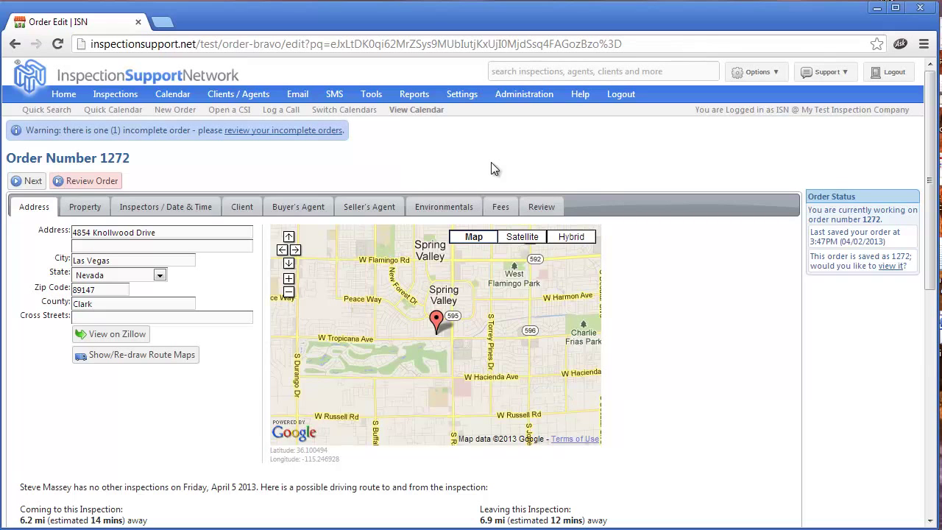
Step: Check order 1272's review summary and complete the order for 04/05/2013 at 10:00 AM
left_click(543, 207)
scroll(680, 301, "down", 5)
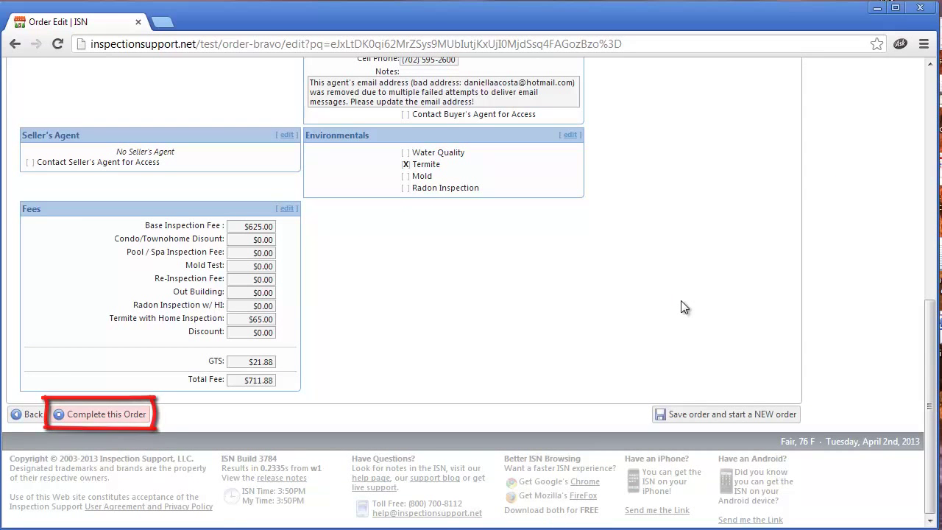
scroll(680, 307, "up", 5)
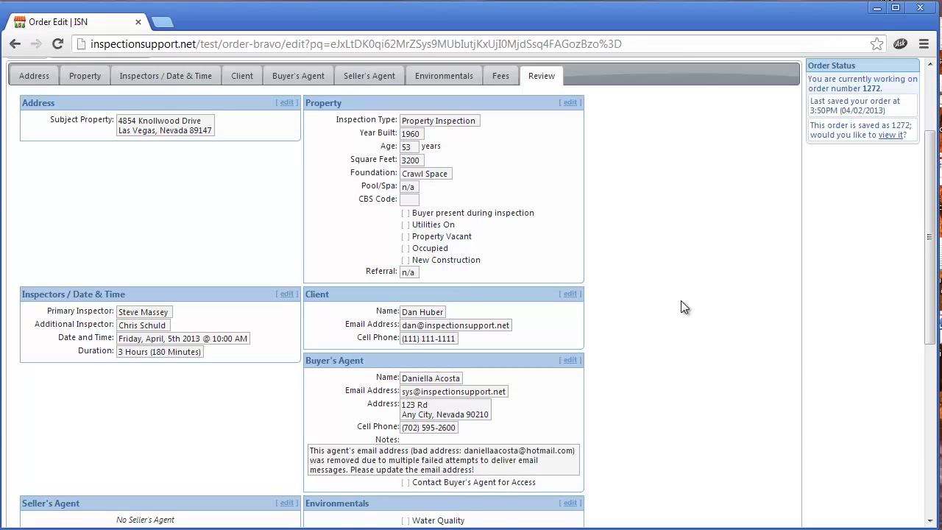
scroll(681, 301, "up", 2)
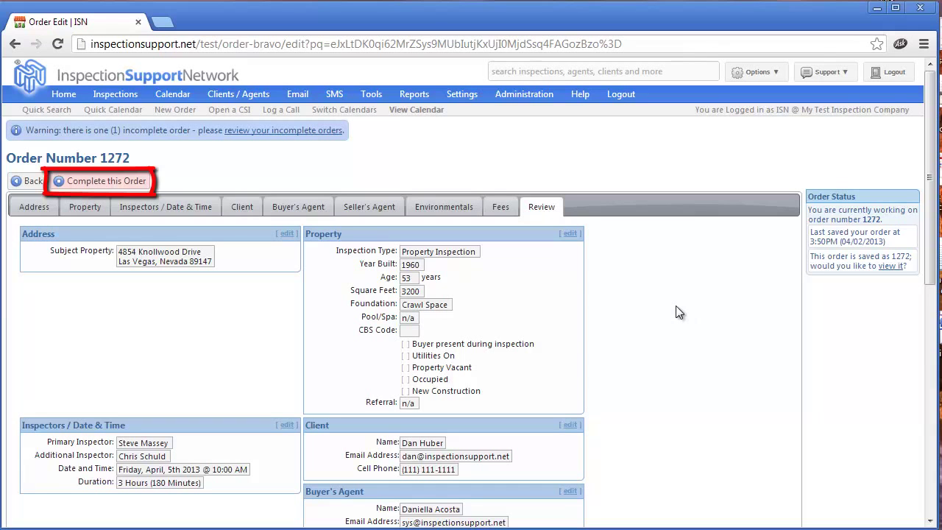
left_click(110, 184)
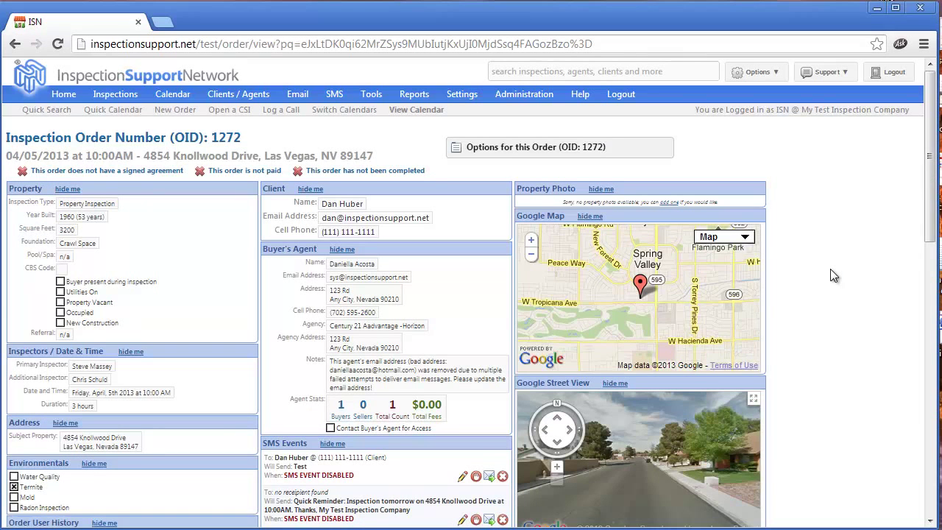
scroll(833, 275, "down", 1)
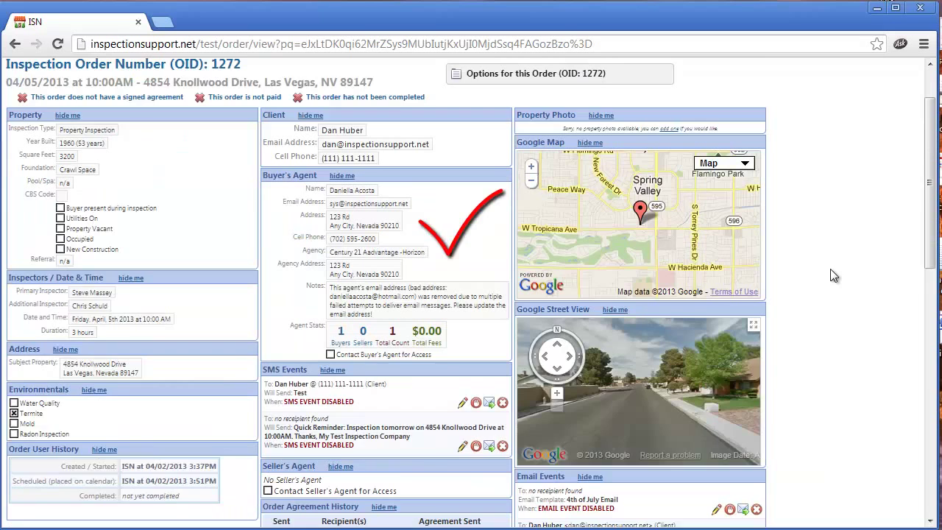
scroll(834, 276, "down", 1)
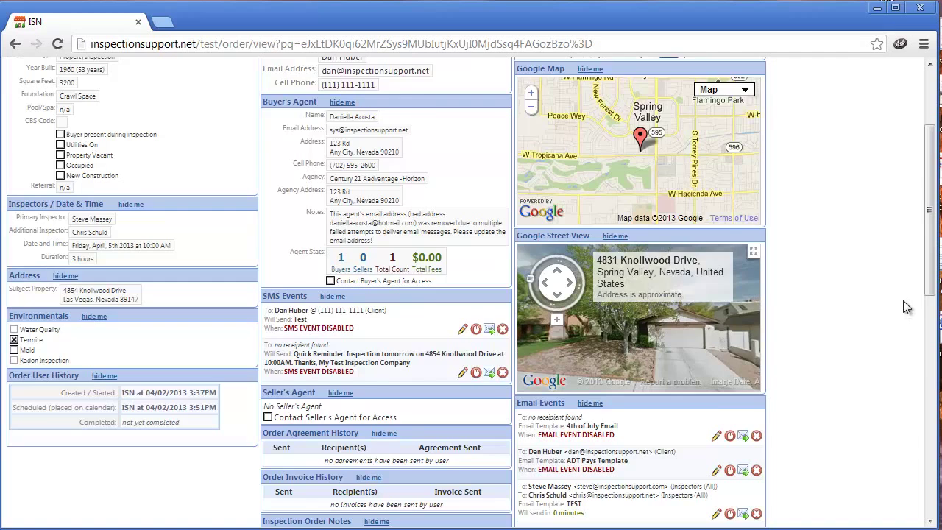
scroll(903, 300, "down", 4)
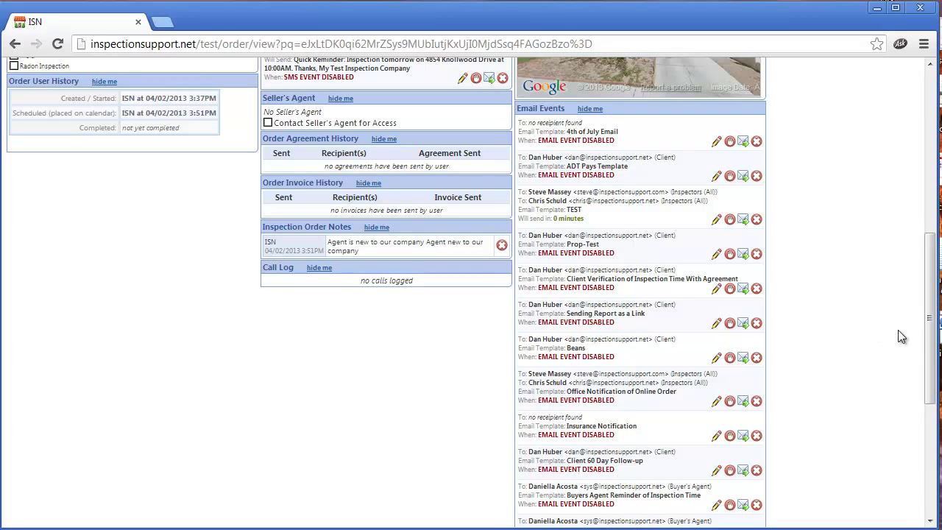
left_click_drag(931, 324, 514, 143)
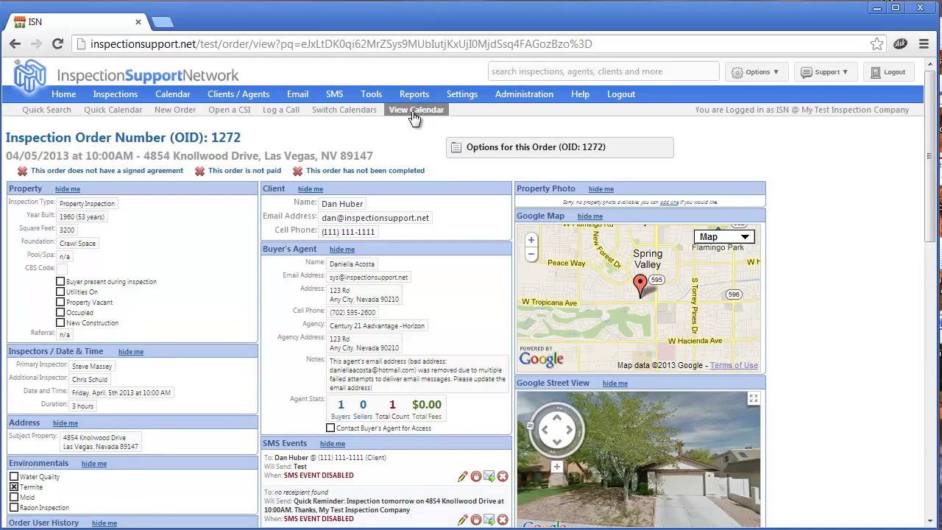
Step: Find order 1272 on Friday 4/5 in the week calendar and bring up its order actions
left_click(416, 112)
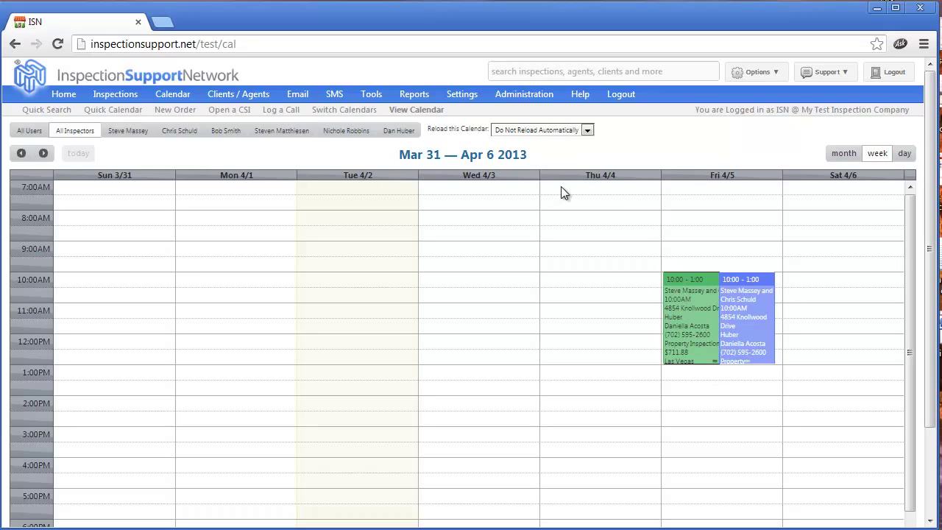
left_click(695, 326)
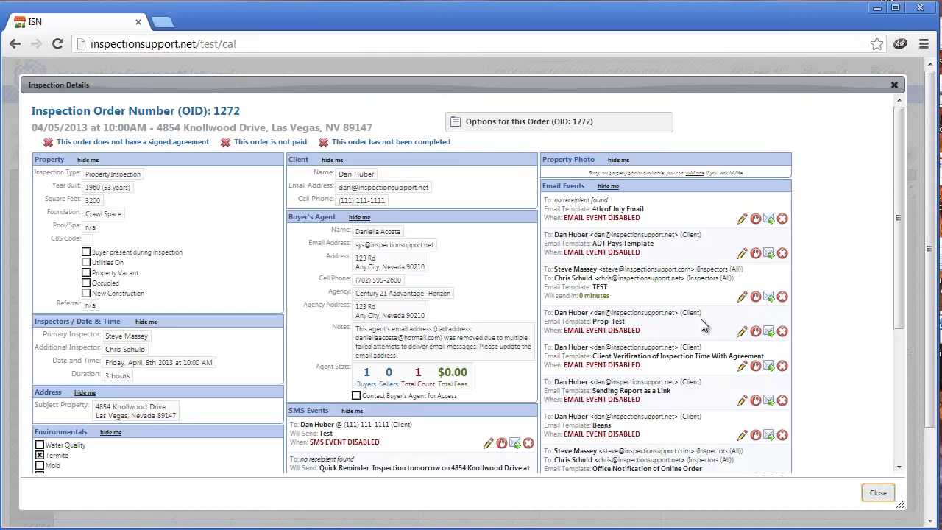
left_click(513, 125)
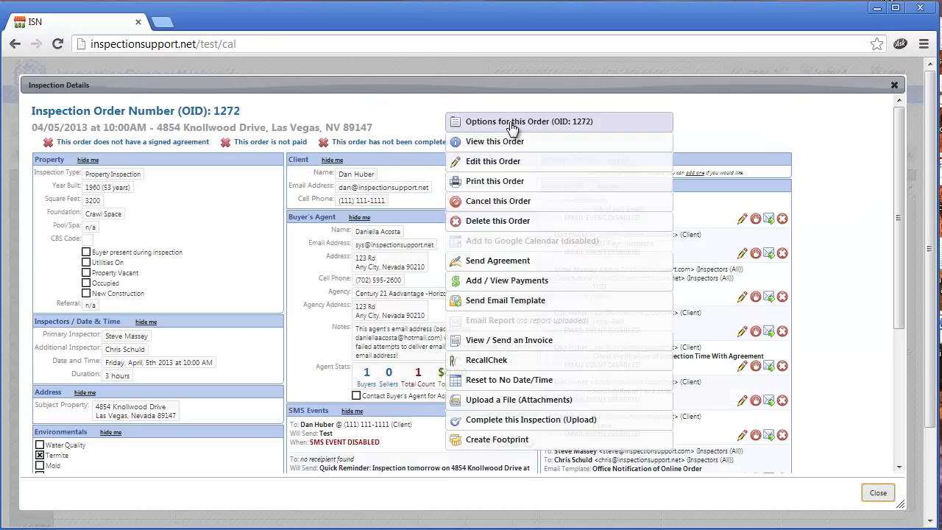